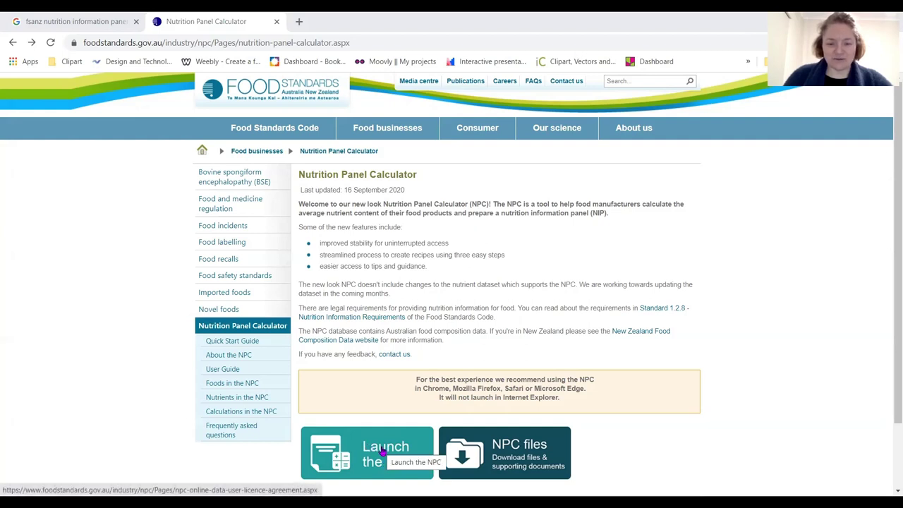
# Launch the Nutrition Panel Calculator and accept its terms and conditions of use
pyautogui.click(382, 451)
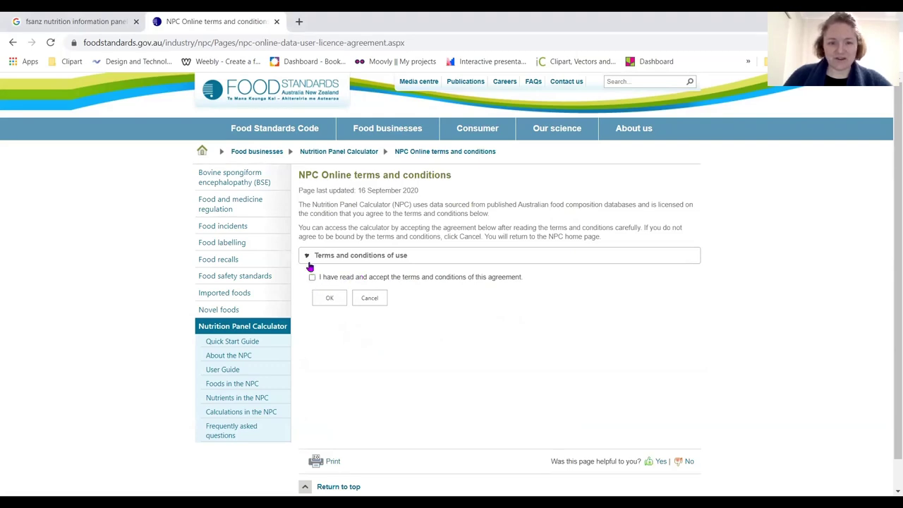
pyautogui.click(309, 258)
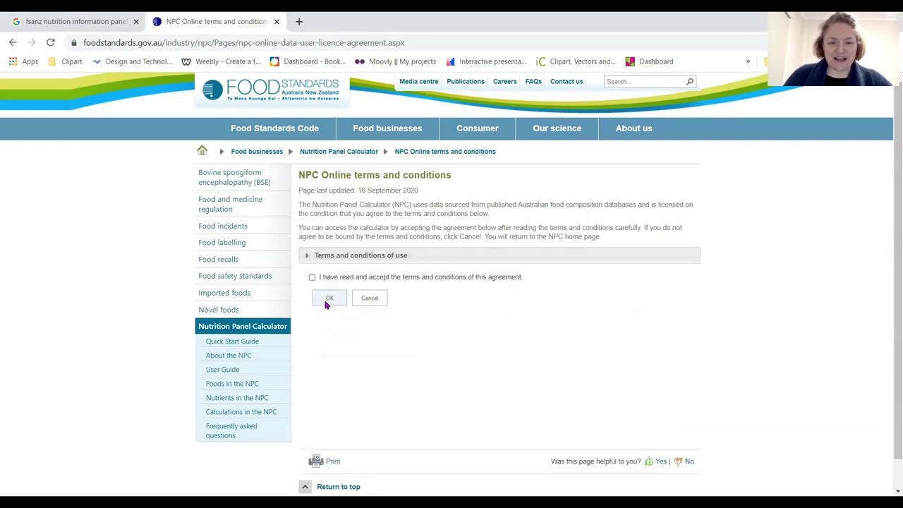
pyautogui.click(312, 277)
pyautogui.click(329, 299)
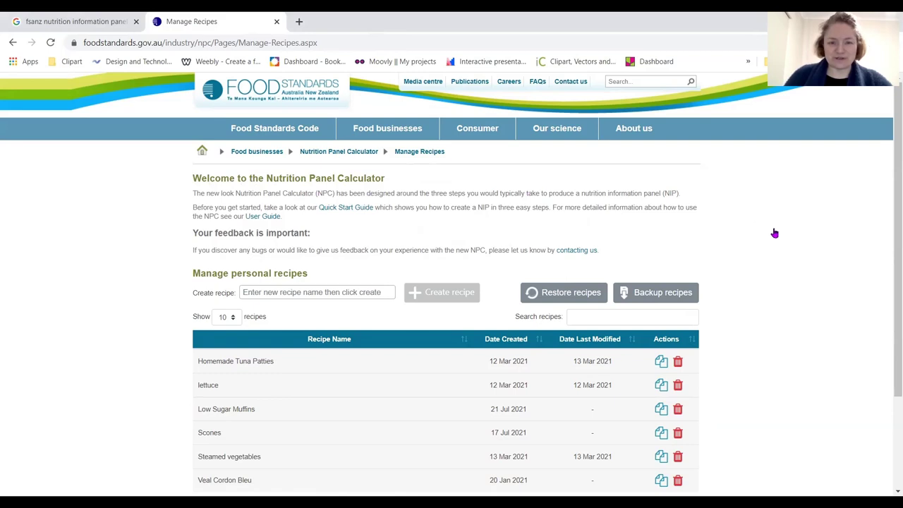
# Create a new personal recipe named "Low Sugar Banana Muffin"
pyautogui.scroll(-2, 733, 254)
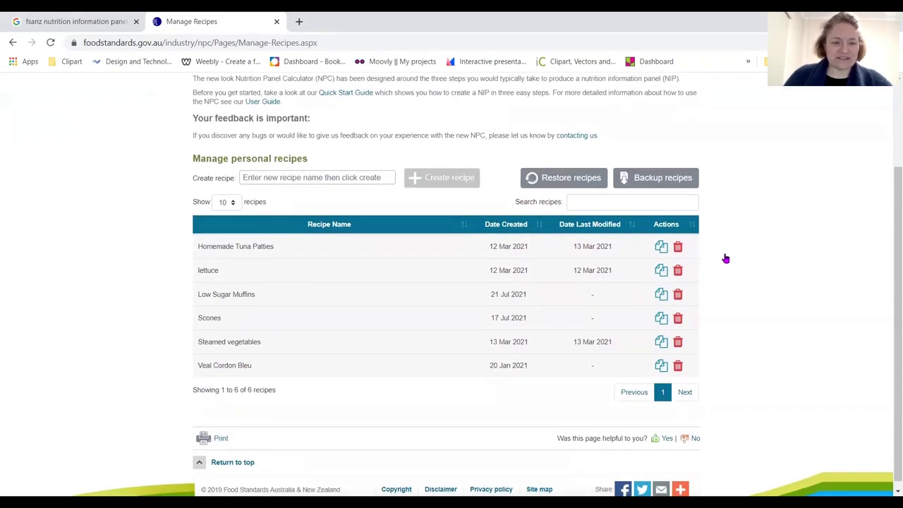
pyautogui.scroll(2, 725, 258)
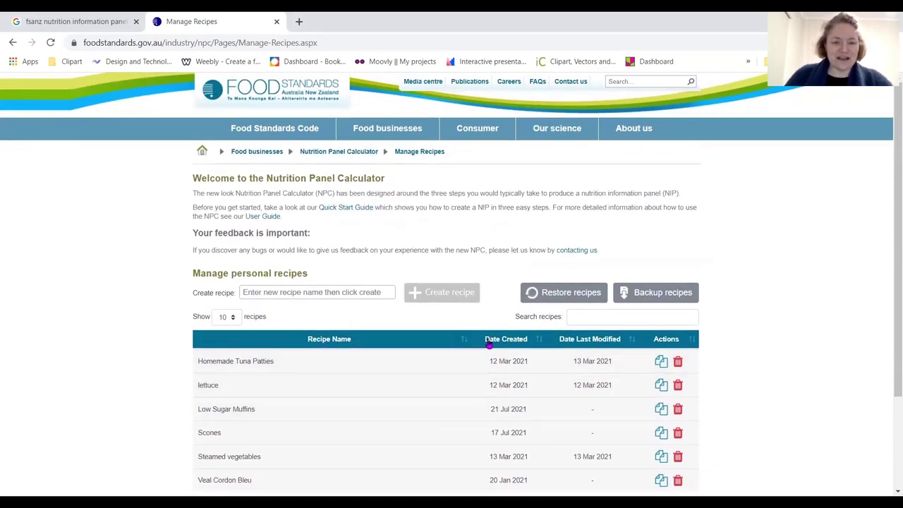
pyautogui.click(355, 295)
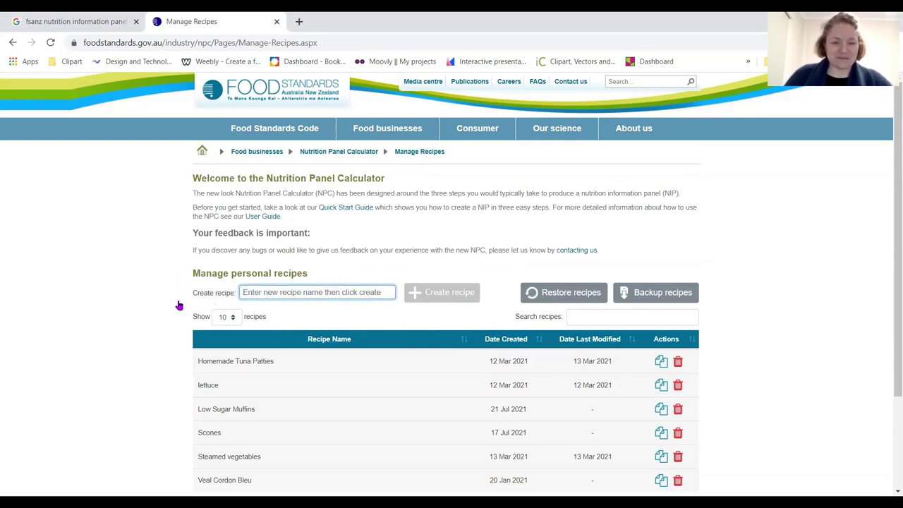
pyautogui.write('Low Sugar Banana Muffin')
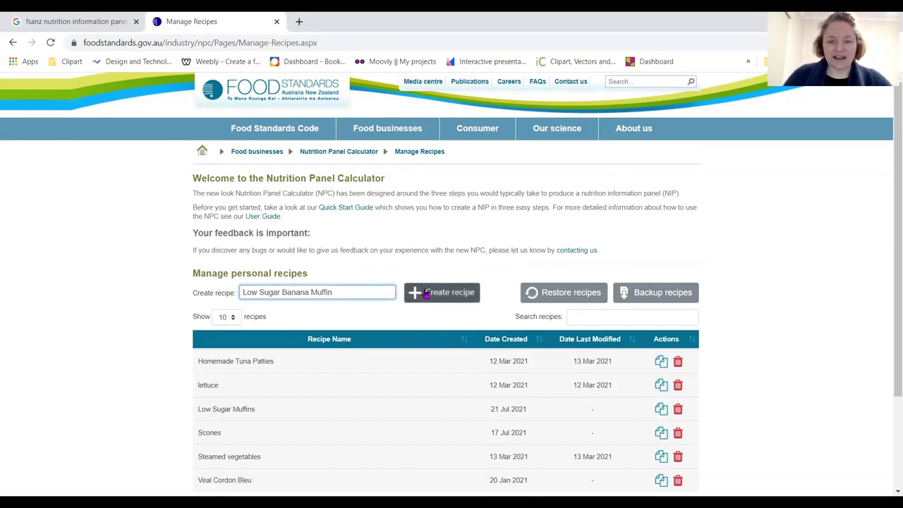
pyautogui.click(426, 294)
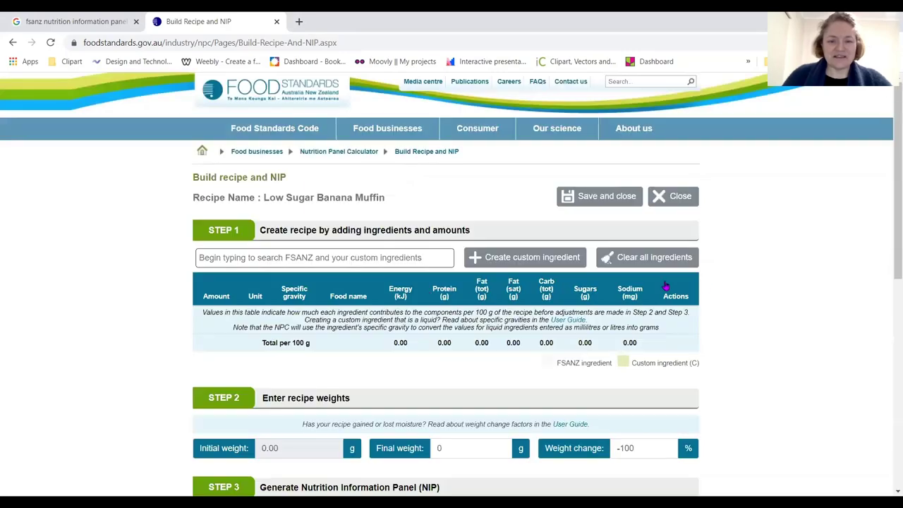
# Find self-raising flour among the FSANZ ingredients and add "Flour, wheat, white, self-raising" to the recipe
pyautogui.scroll(-5, 740, 277)
pyautogui.scroll(-2, 733, 280)
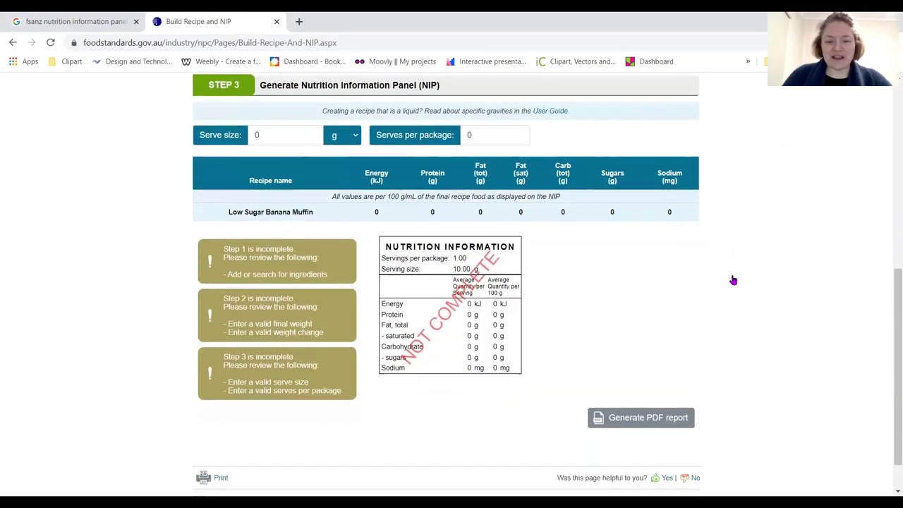
pyautogui.scroll(4, 733, 280)
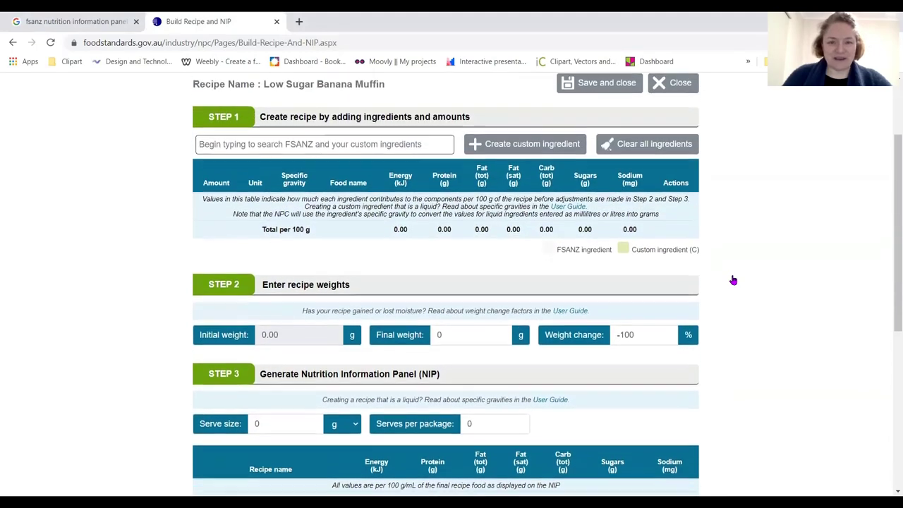
pyautogui.scroll(1, 733, 280)
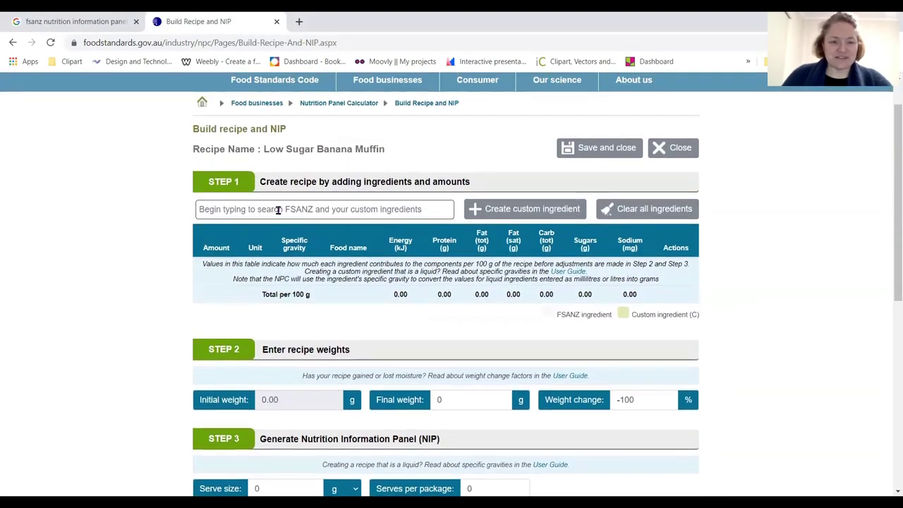
pyautogui.click(314, 209)
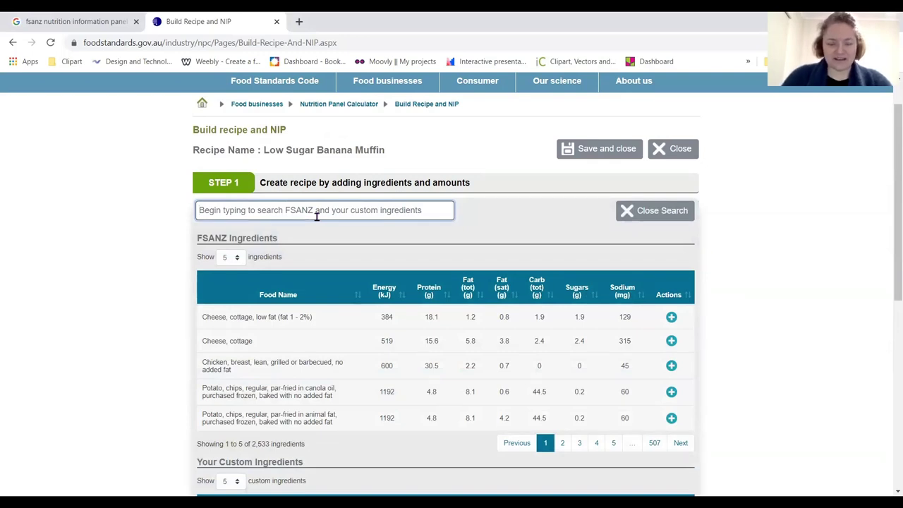
pyautogui.write('flour')
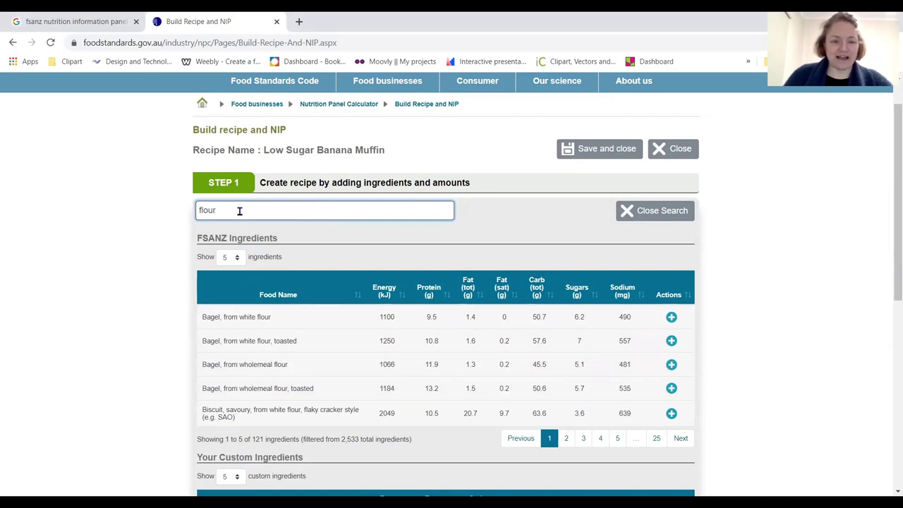
pyautogui.moveTo(239, 210); pyautogui.dragTo(187, 219)
pyautogui.write('self')
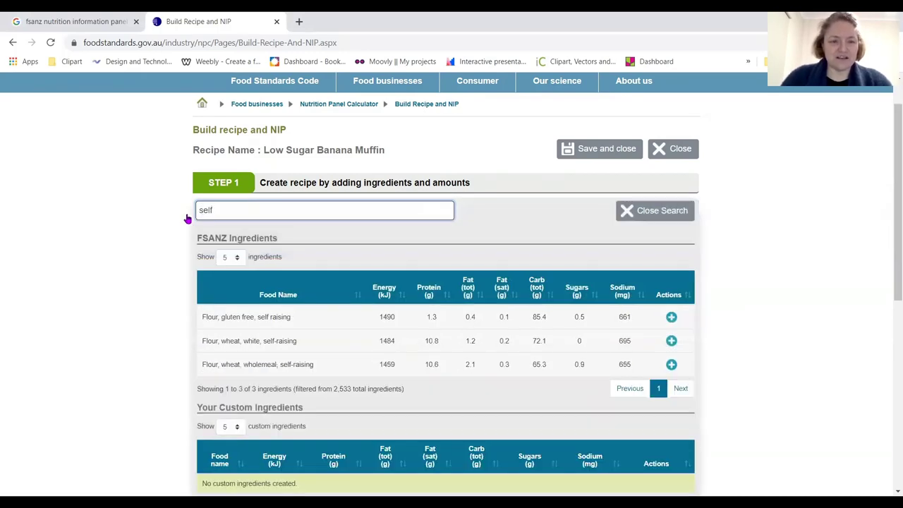
pyautogui.write(' raising')
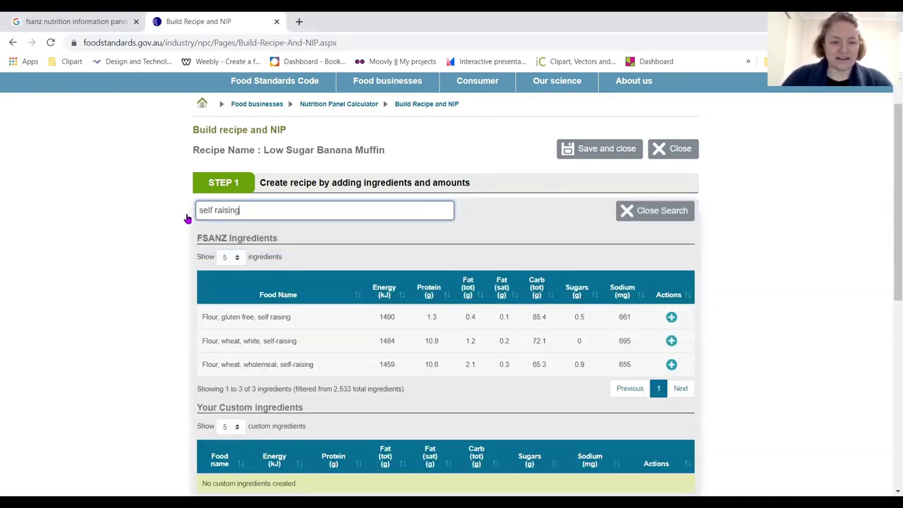
pyautogui.click(671, 341)
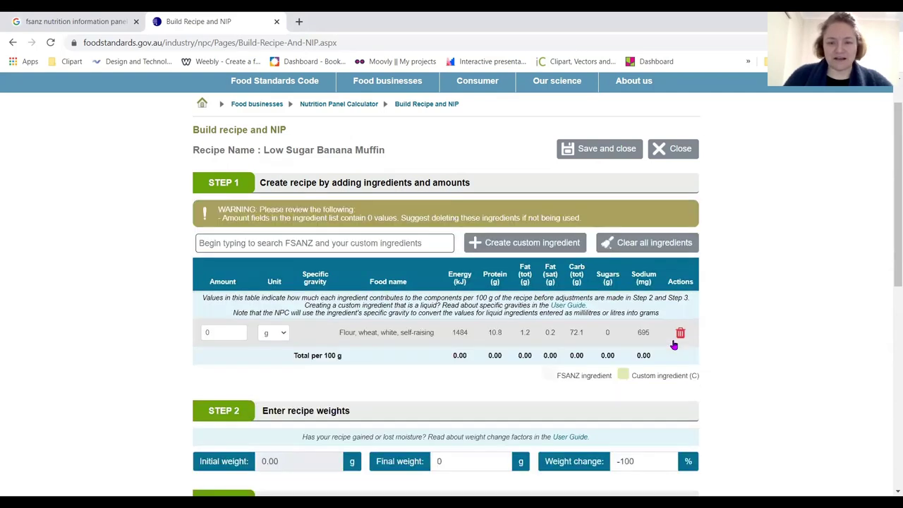
# Set the self-raising flour amount to 175 and keep its unit as grams
pyautogui.click(227, 332)
pyautogui.doubleClick(206, 332)
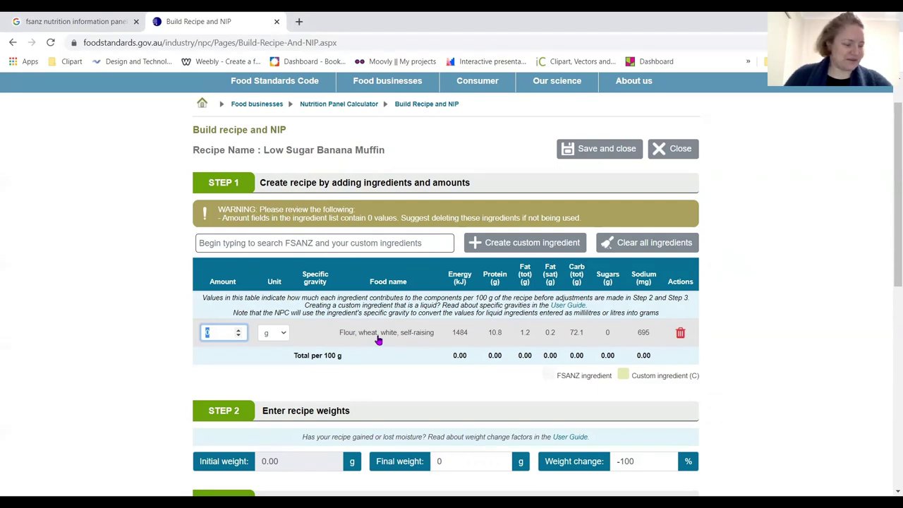
pyautogui.write('175')
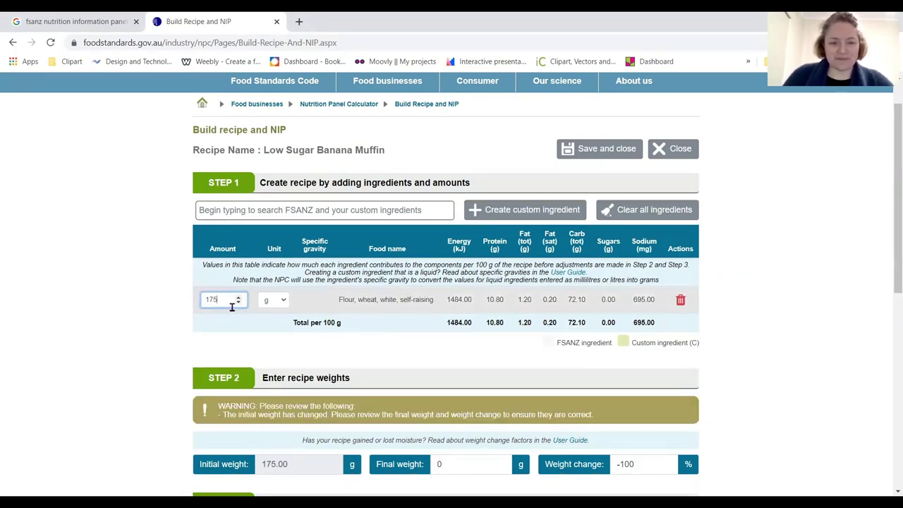
pyautogui.click(282, 300)
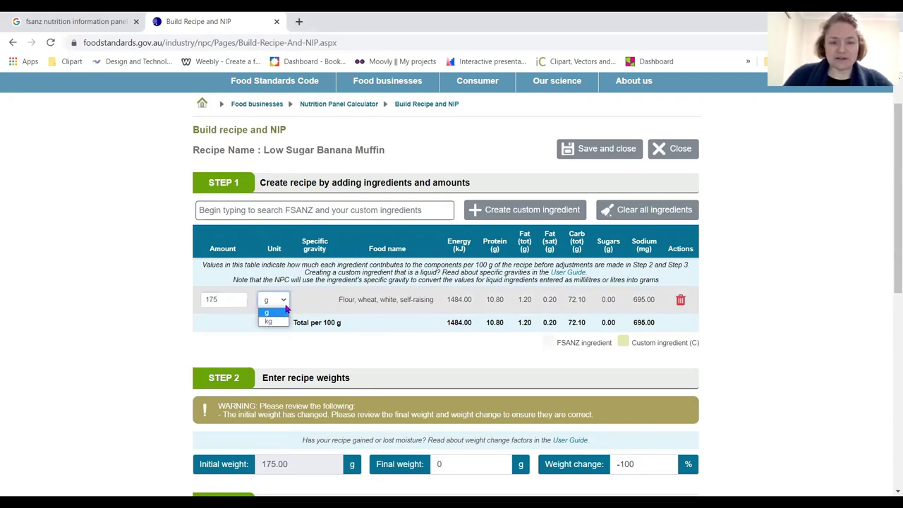
pyautogui.click(286, 308)
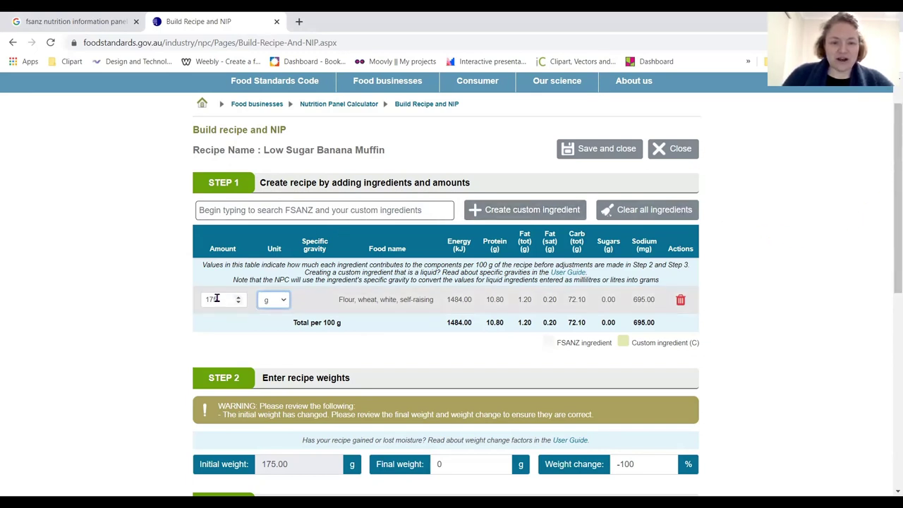
# Search the FSANZ ingredients for caster sugar
pyautogui.click(286, 209)
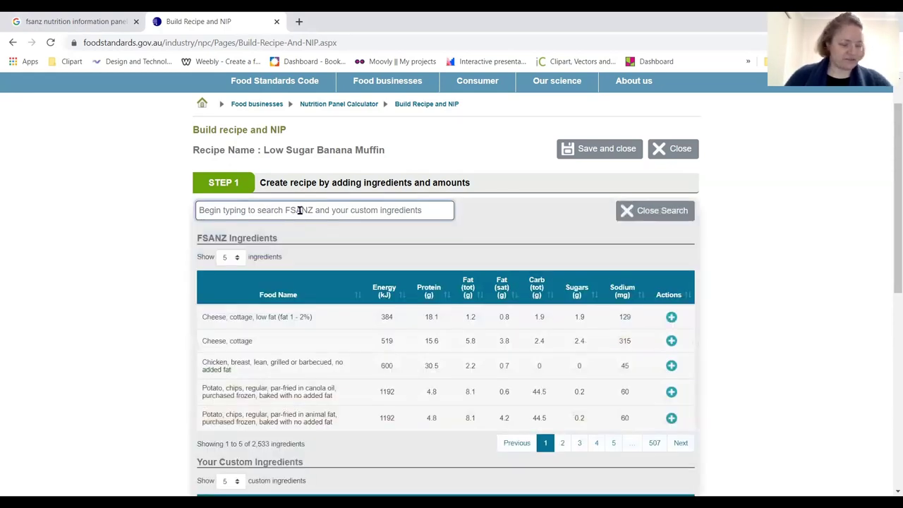
pyautogui.write('casater ')
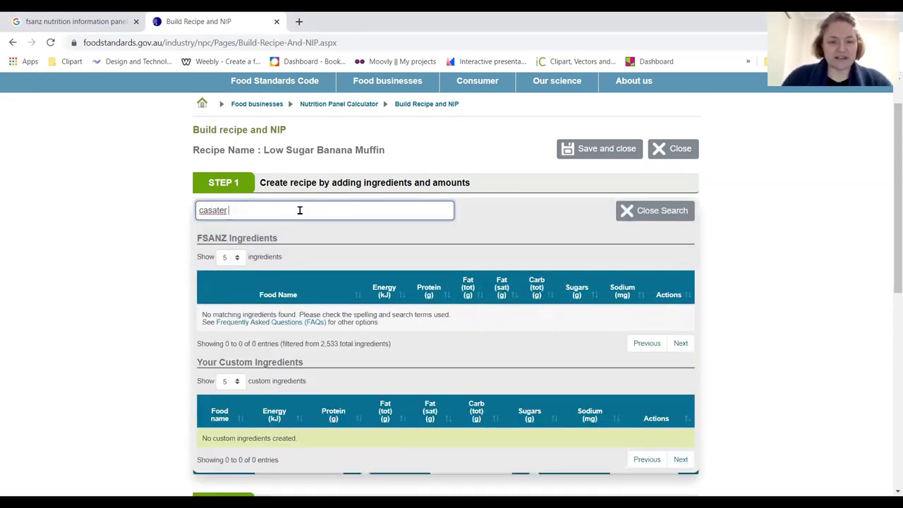
pyautogui.write('sug')
pyautogui.press('BackSpace')
pyautogui.press('BackSpace')
pyautogui.press('BackSpace')
pyautogui.press('BackSpace')
pyautogui.press('BackSpace')
pyautogui.press('BackSpace')
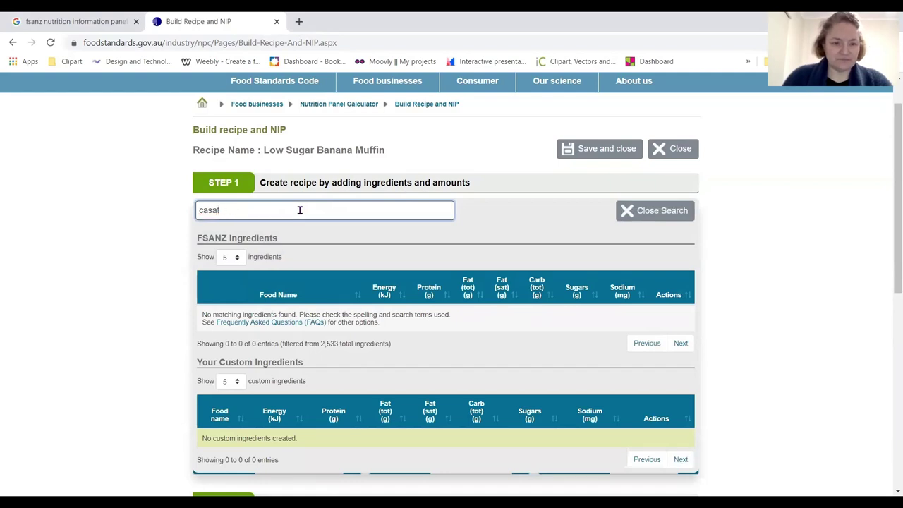
pyautogui.press('BackSpace')
pyautogui.press('BackSpace')
pyautogui.write('ter suga')
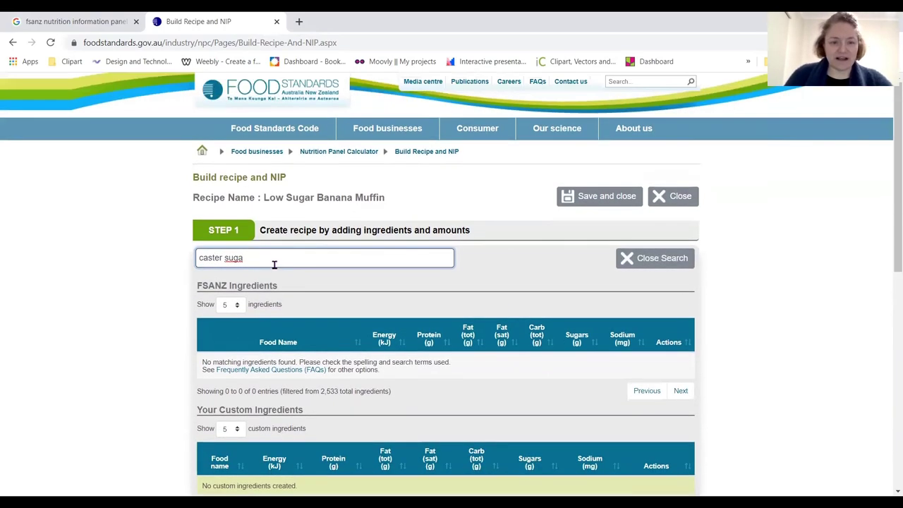
# Search for "sugar white" instead and add 50 g of "Sugar, white, granulated or lump" to the recipe
pyautogui.moveTo(262, 254); pyautogui.dragTo(186, 258)
pyautogui.write('sugar white')
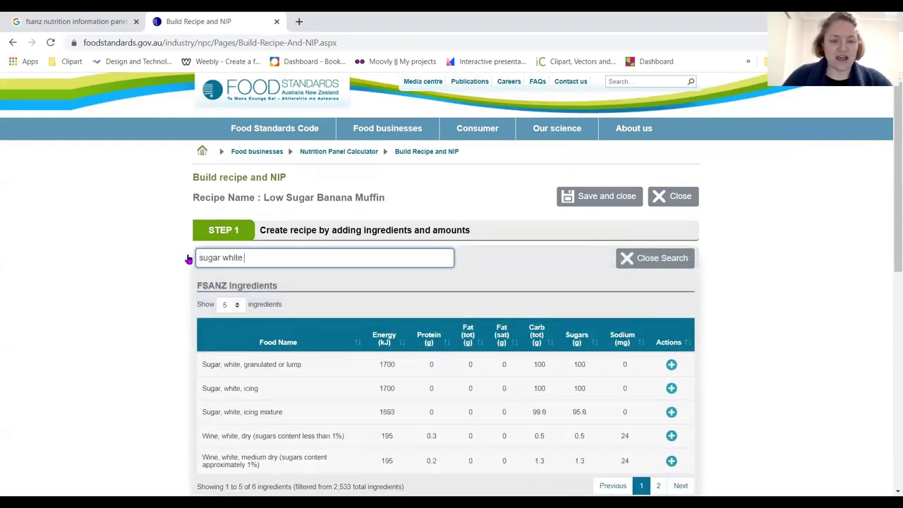
pyautogui.scroll(-1, 388, 346)
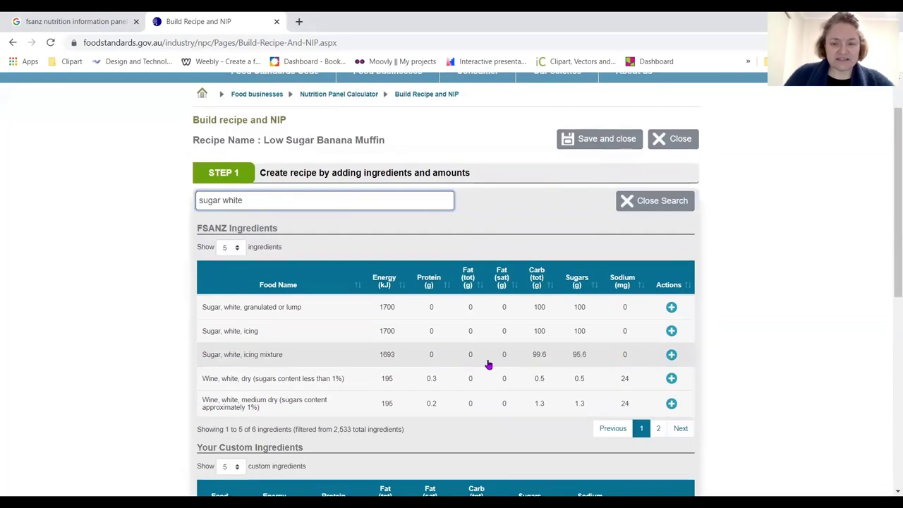
pyautogui.click(671, 308)
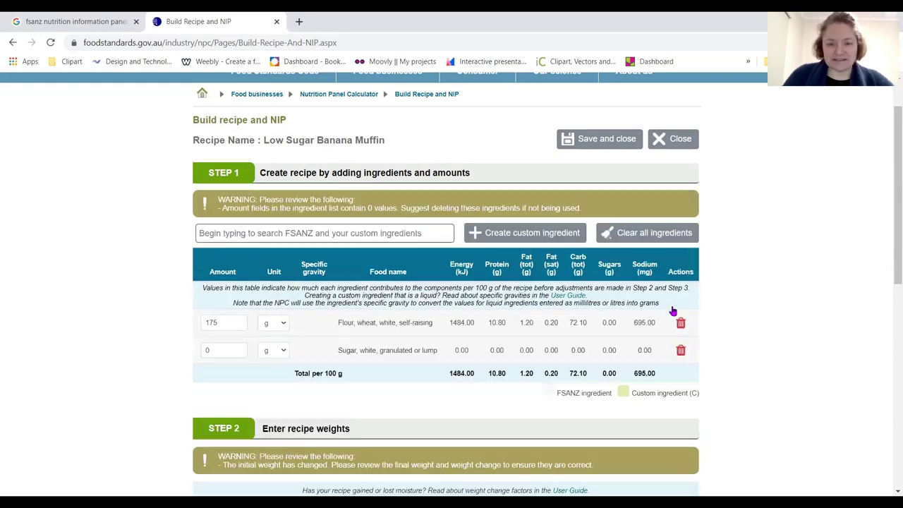
pyautogui.doubleClick(211, 349)
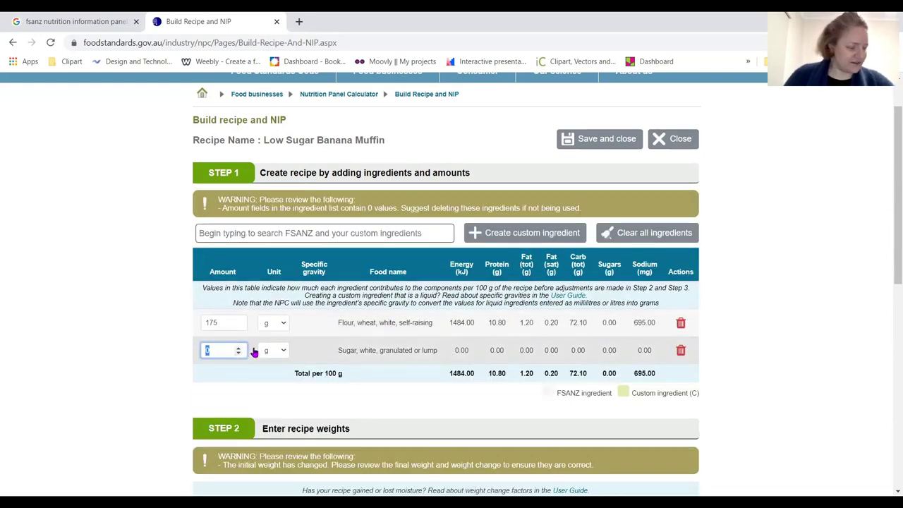
pyautogui.write('50')
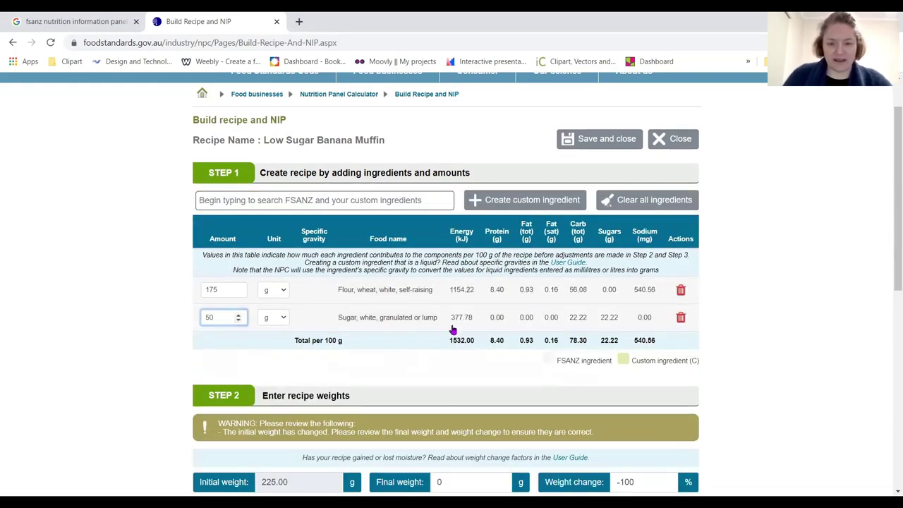
# Search for "egg chicken raw" and add 30 g of "Egg, chicken, whole, raw" to the recipe
pyautogui.click(378, 200)
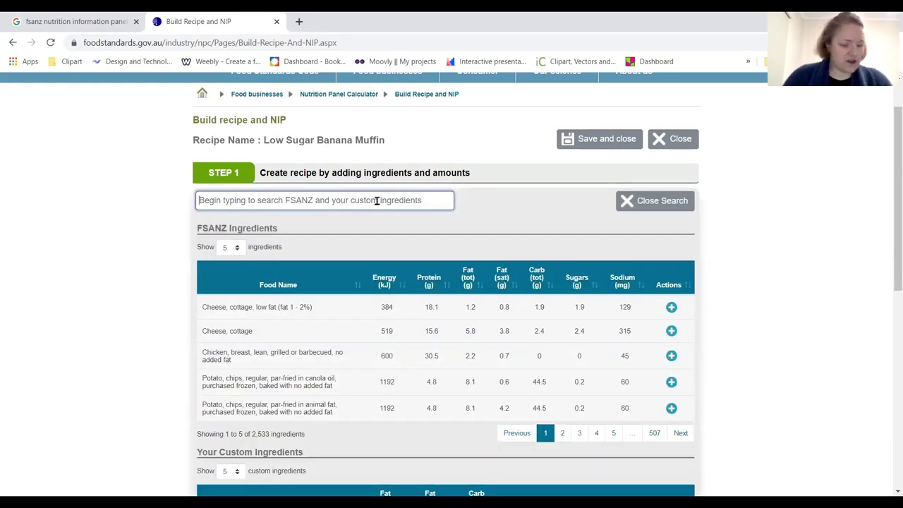
pyautogui.write('egg')
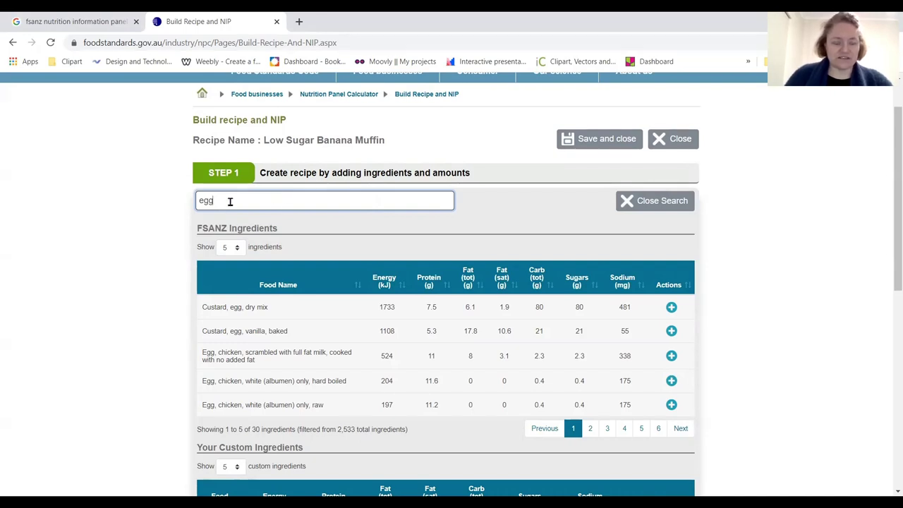
pyautogui.write('chicke')
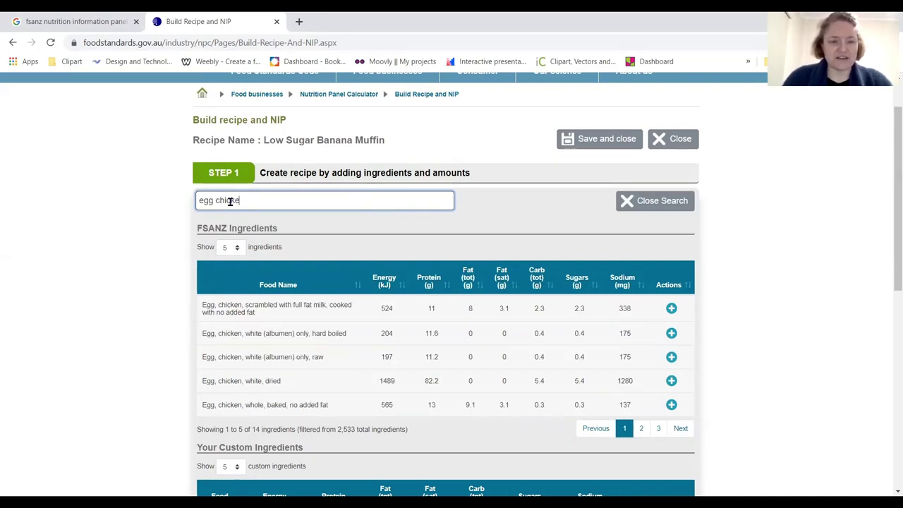
pyautogui.write('n raw')
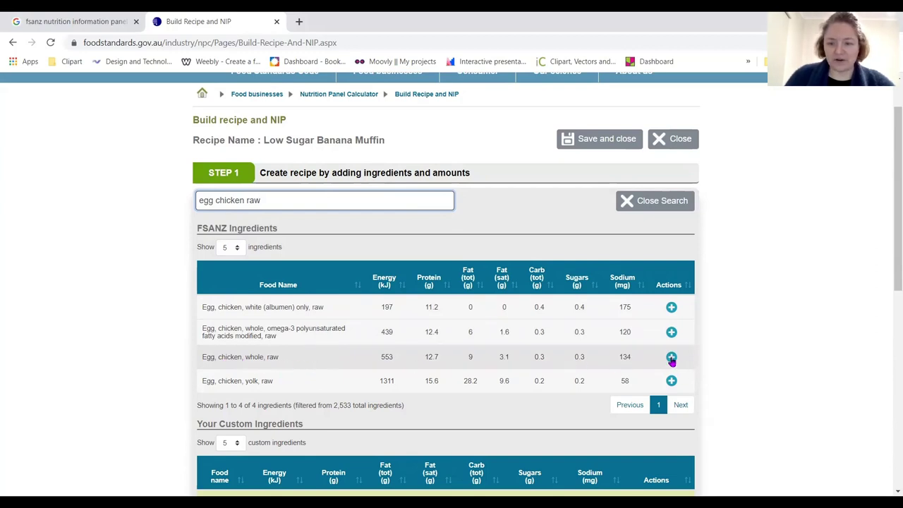
pyautogui.click(670, 358)
pyautogui.click(226, 378)
pyautogui.write('30')
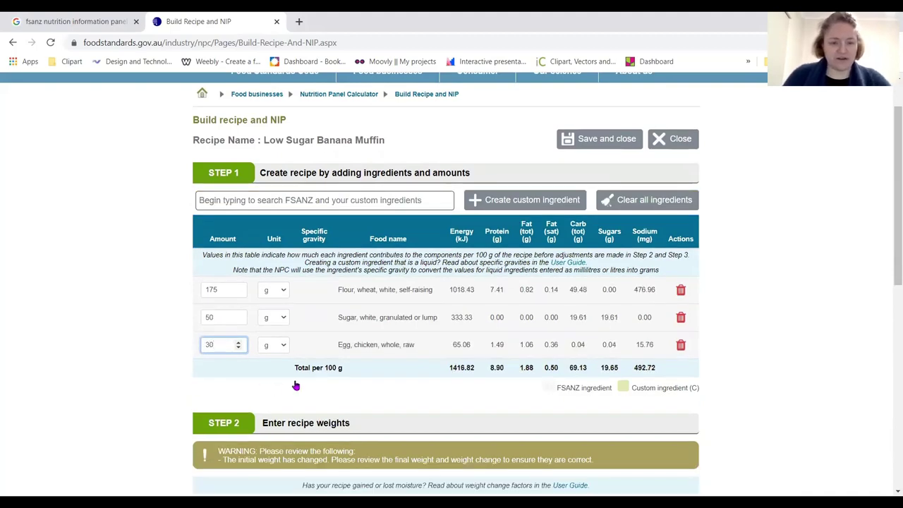
# Search for "butter salted" and add 30 g of "Butter, salted" to the recipe
pyautogui.click(389, 199)
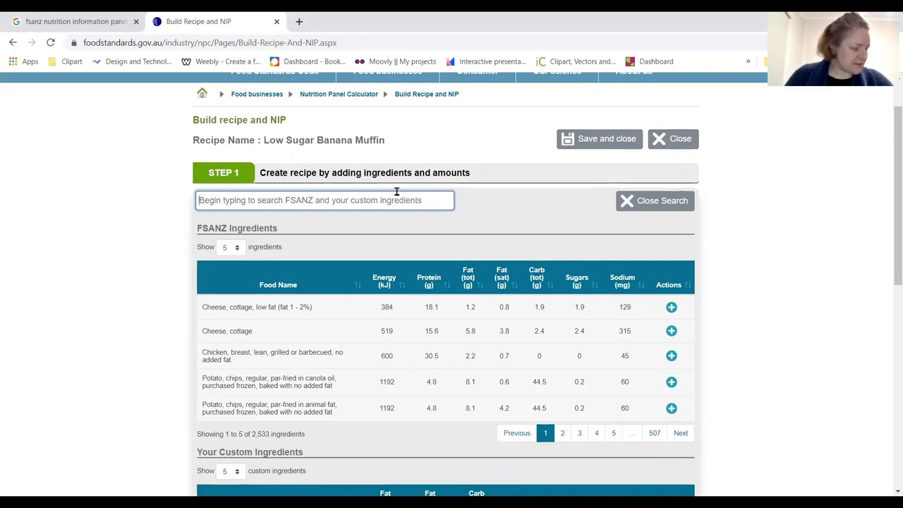
pyautogui.write('butter salted')
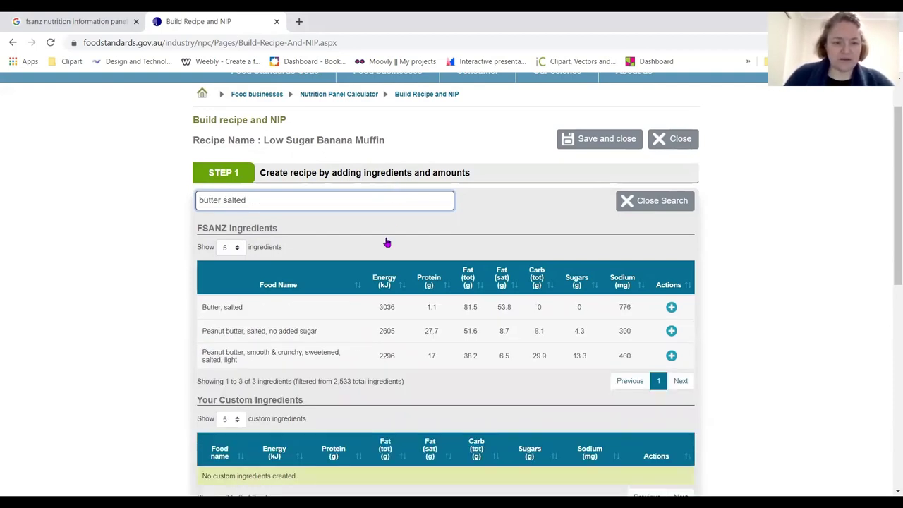
pyautogui.click(671, 308)
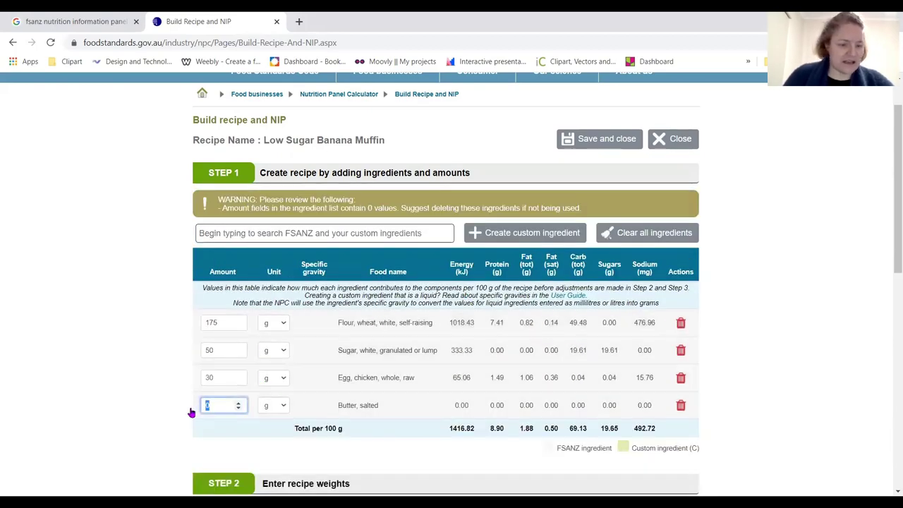
pyautogui.write('30')
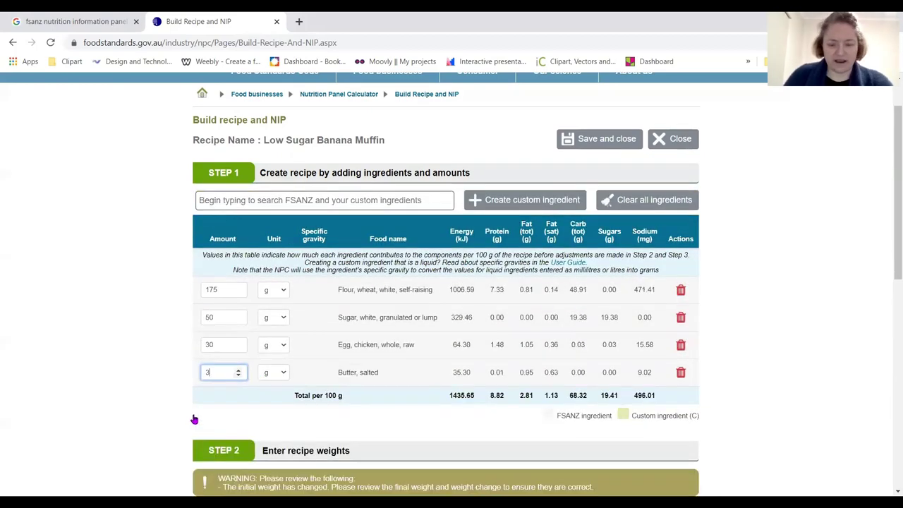
# Search for "milk skim" and add 100 g of "Milk, cow, fluid, skim (fat approximately 0.15%)" to the recipe
pyautogui.click(275, 200)
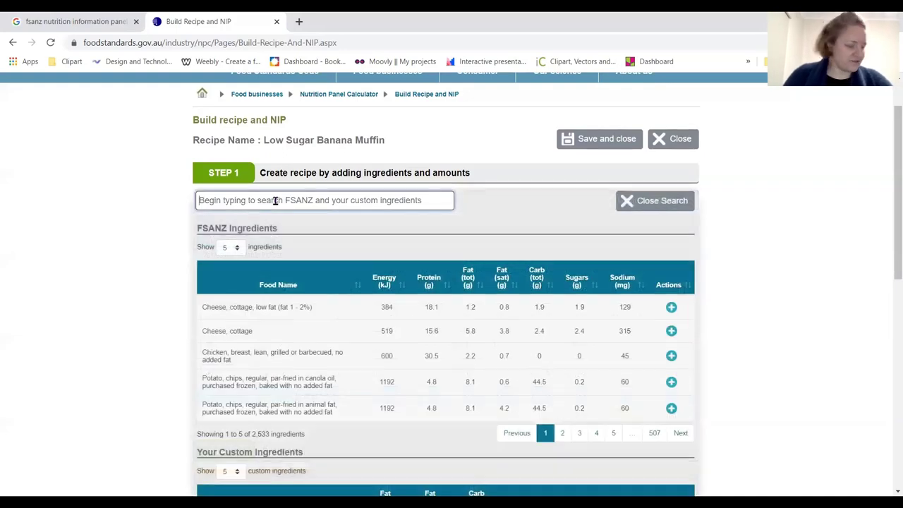
pyautogui.write('milk')
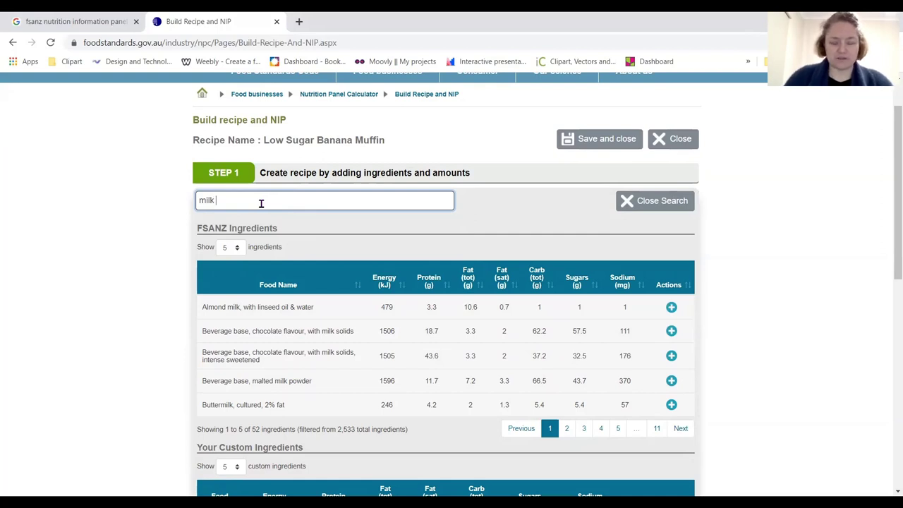
pyautogui.write('kim')
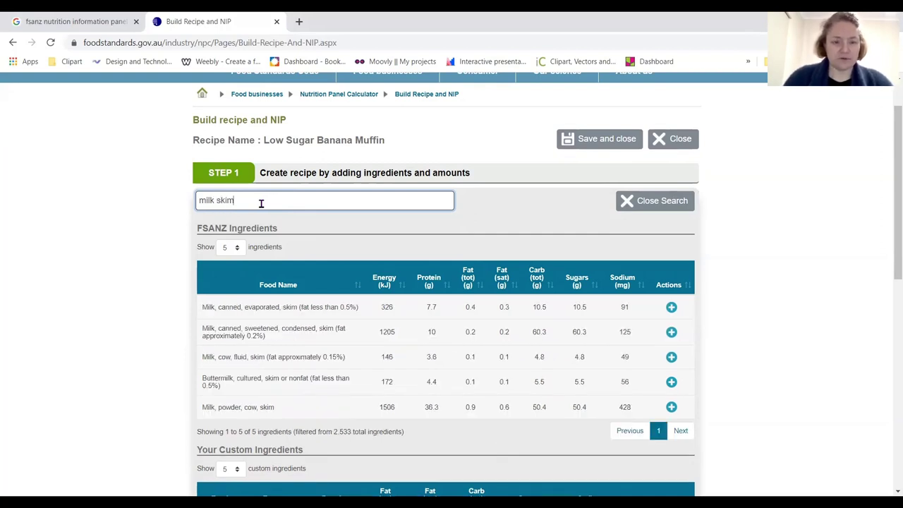
pyautogui.click(671, 357)
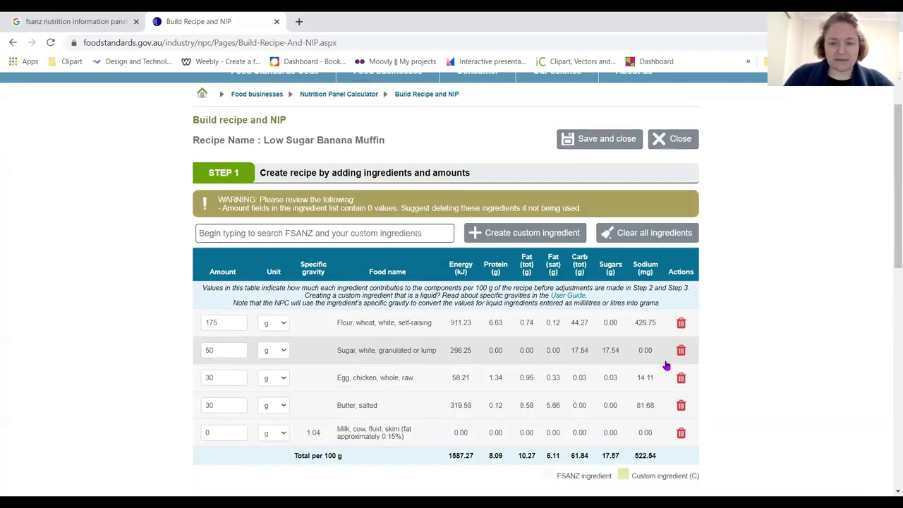
pyautogui.click(209, 434)
pyautogui.write('100')
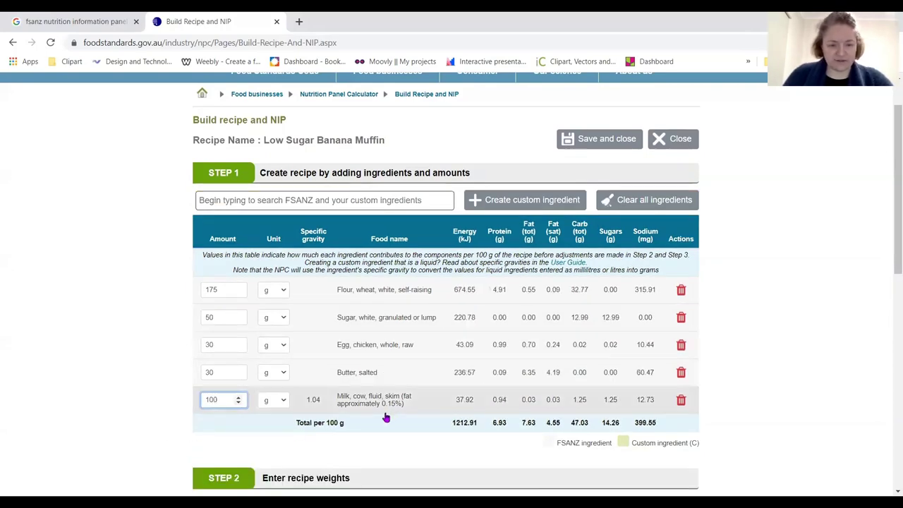
# Search for "banana" and add 100 g of "Banana, cavendish, peeled, raw" to the recipe
pyautogui.scroll(-3, 383, 413)
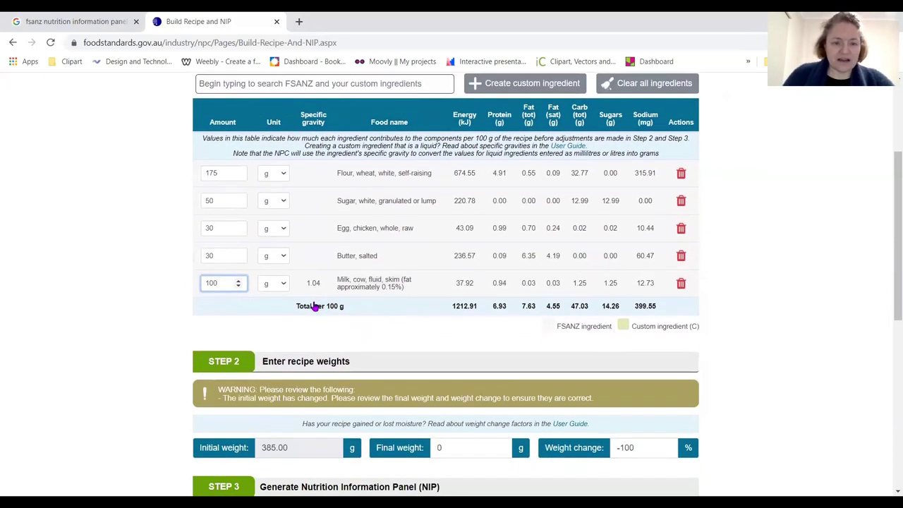
pyautogui.scroll(2, 306, 291)
pyautogui.click(330, 143)
pyautogui.write('banana')
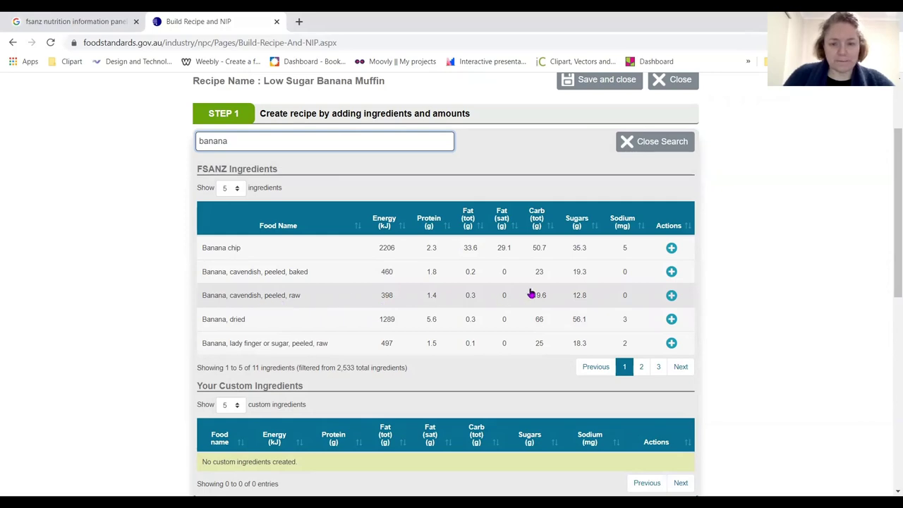
pyautogui.click(671, 297)
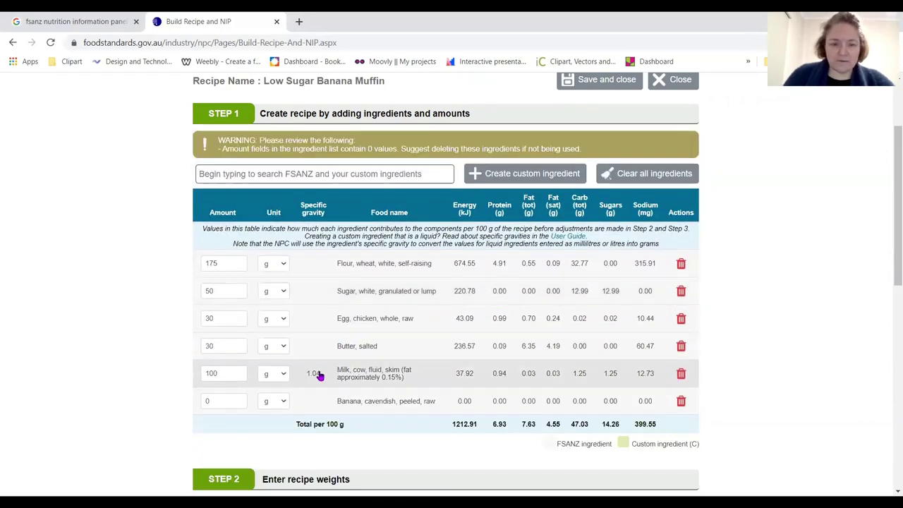
pyautogui.moveTo(236, 400); pyautogui.dragTo(199, 402)
pyautogui.write('100')
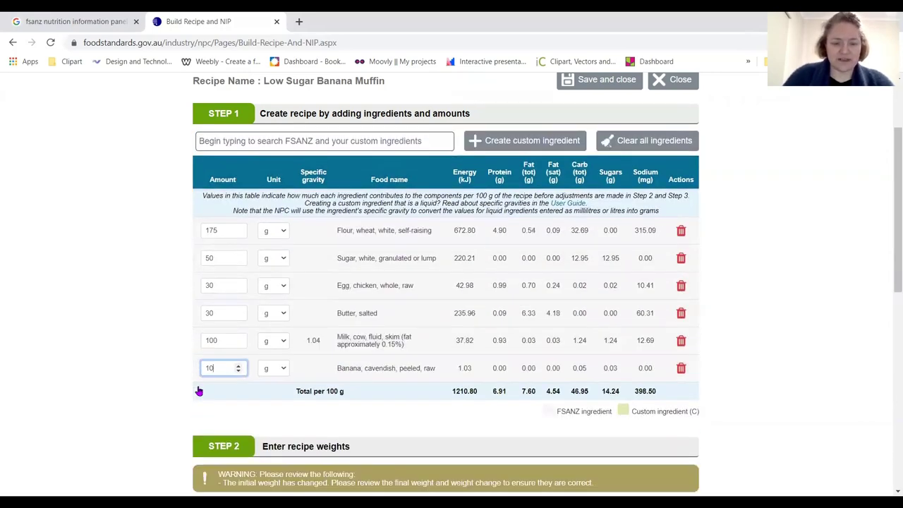
pyautogui.click(347, 423)
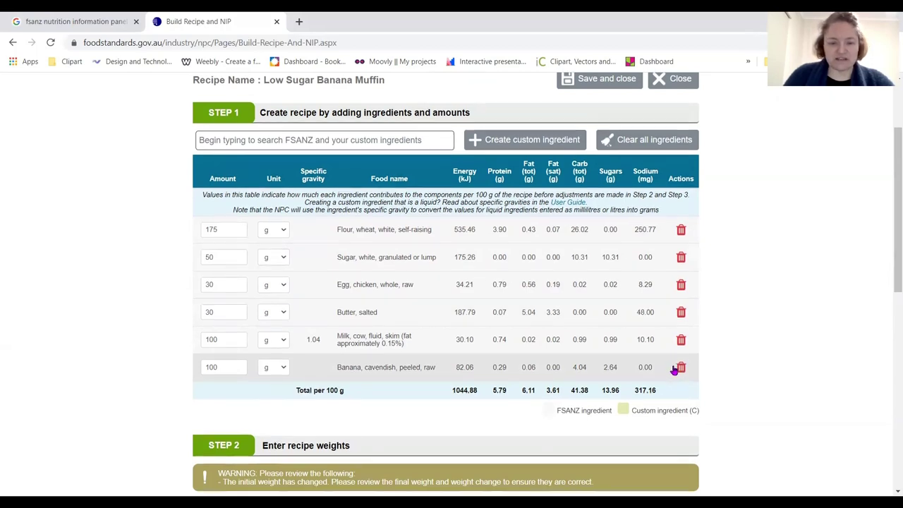
# Set the recipe's final weight to 375 g
pyautogui.scroll(-1, 688, 349)
pyautogui.scroll(-2, 691, 329)
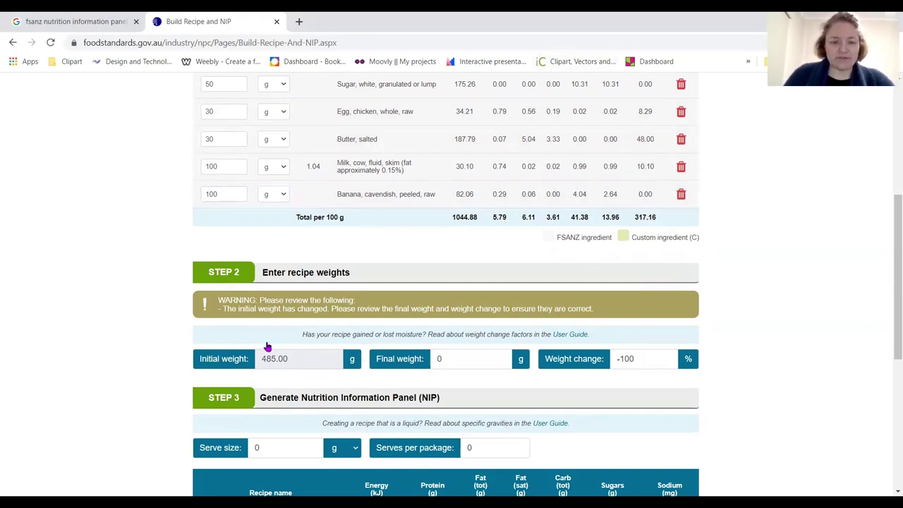
pyautogui.doubleClick(452, 358)
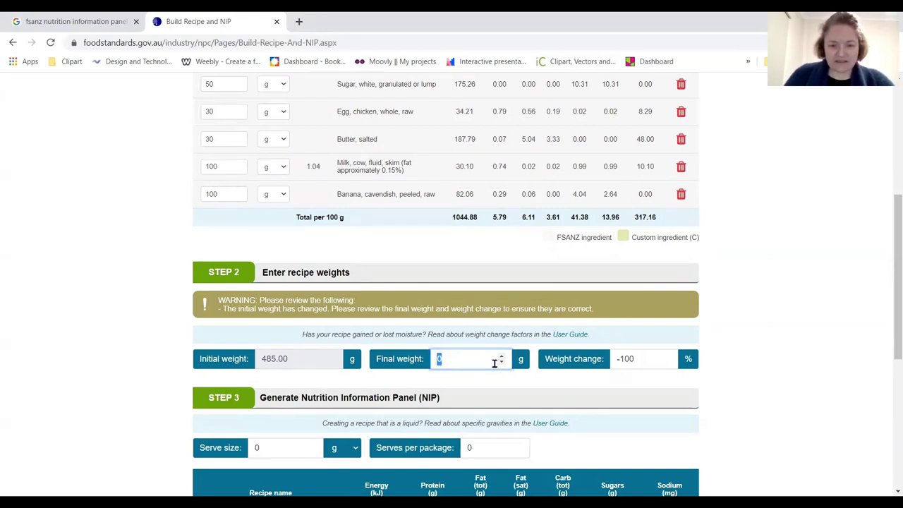
pyautogui.write('375')
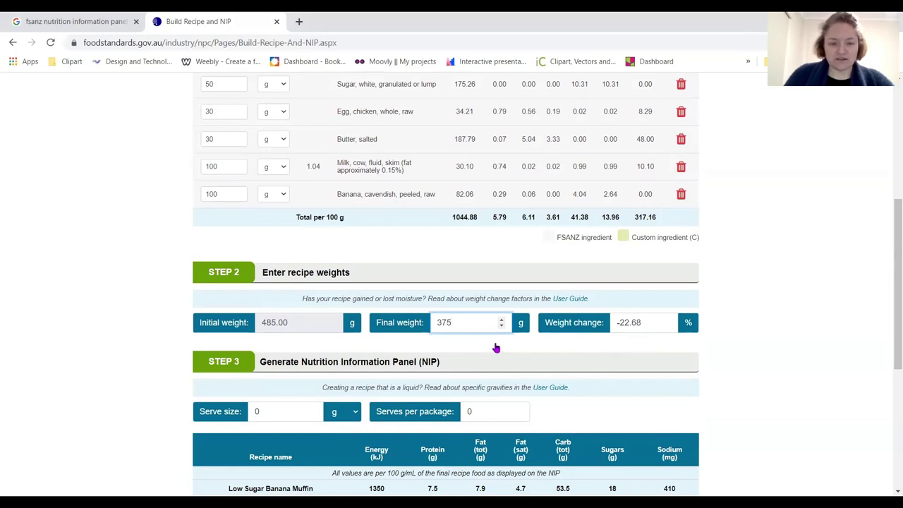
# Set the nutrition panel to 6 serves per package with a serve size of 62.5 g
pyautogui.scroll(-1, 459, 338)
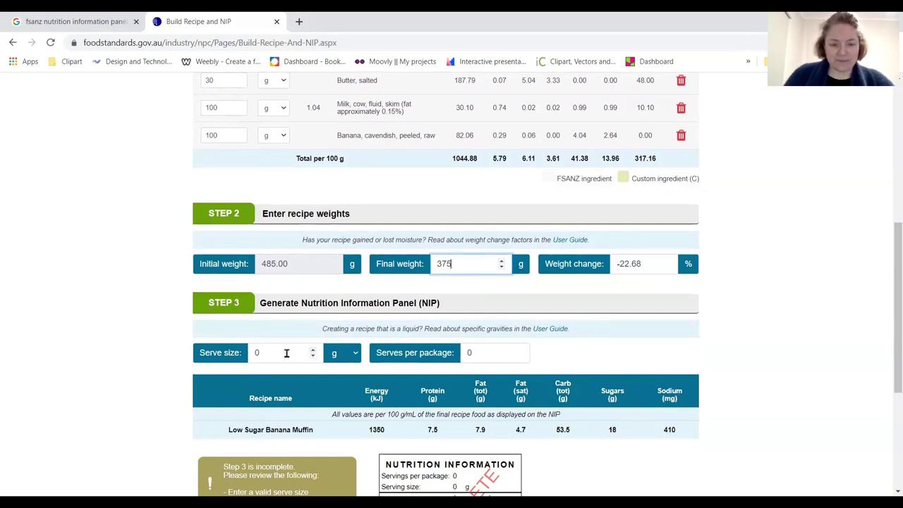
pyautogui.moveTo(286, 353); pyautogui.dragTo(243, 357)
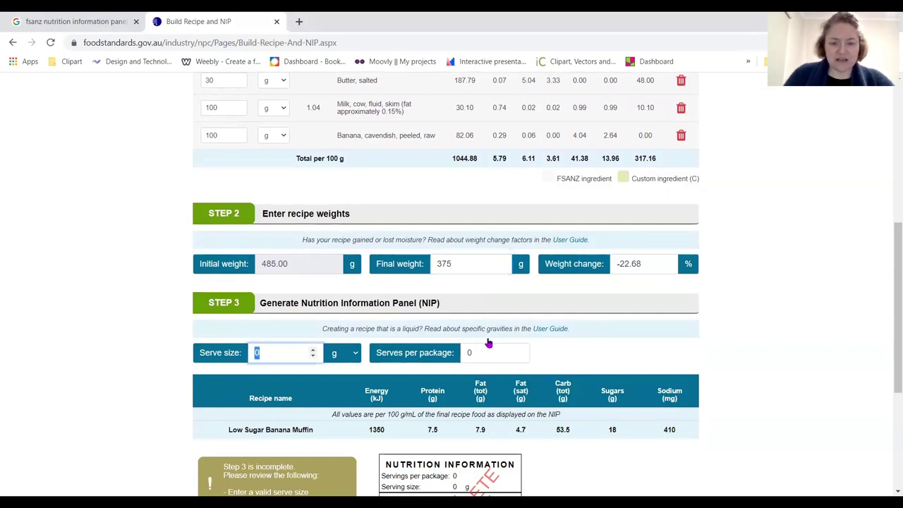
pyautogui.moveTo(501, 353); pyautogui.dragTo(457, 360)
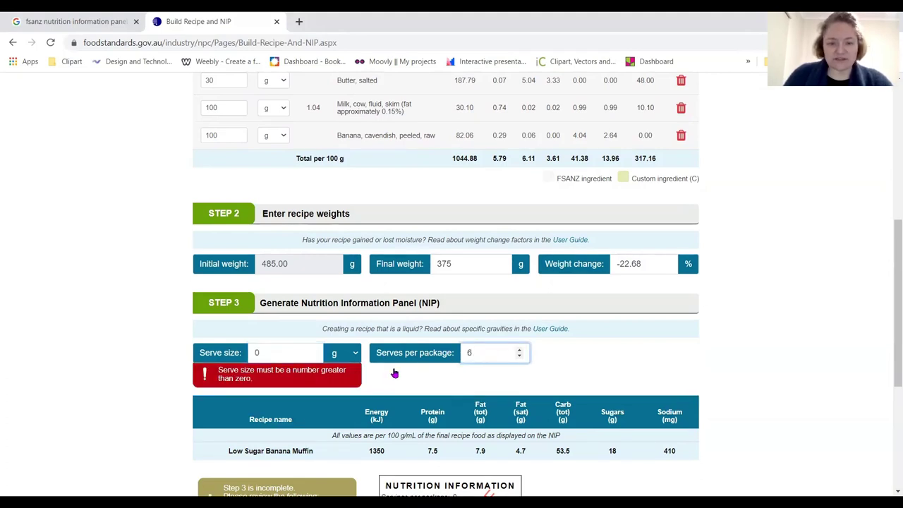
pyautogui.write('6')
pyautogui.moveTo(299, 353); pyautogui.dragTo(252, 354)
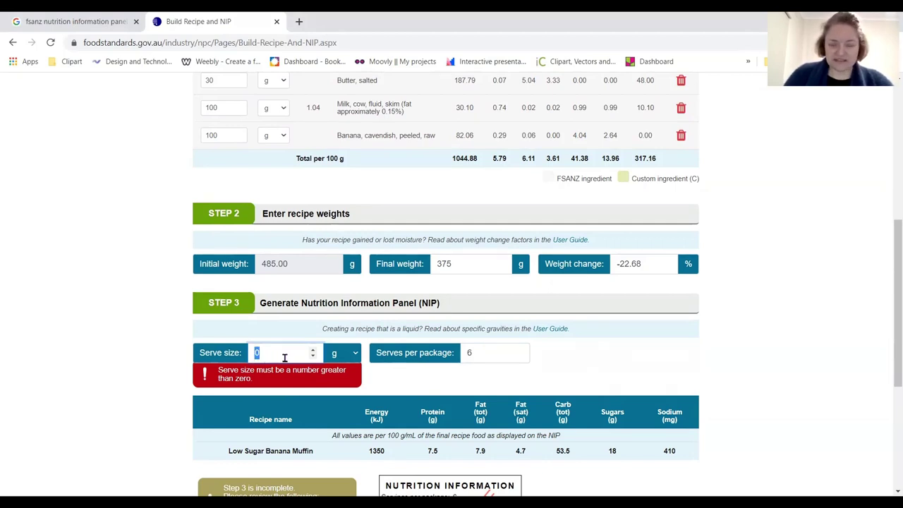
pyautogui.write('62')
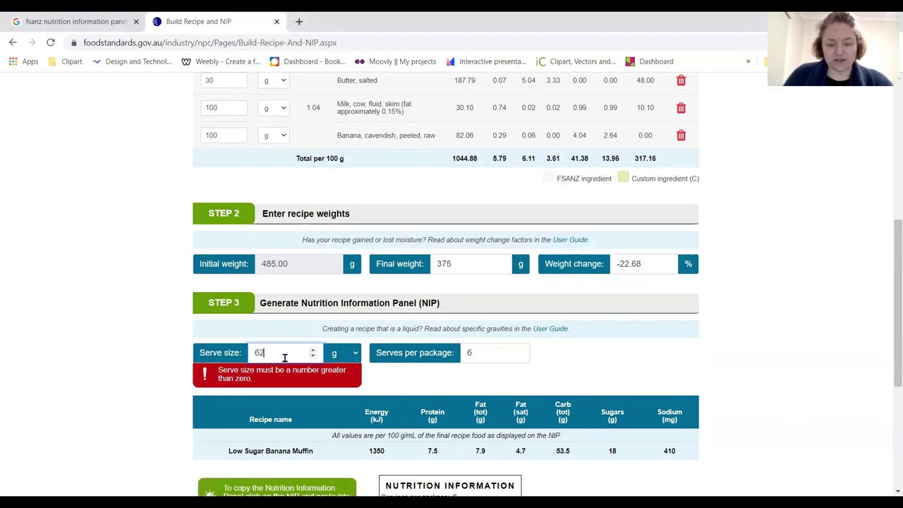
pyautogui.write('.5')
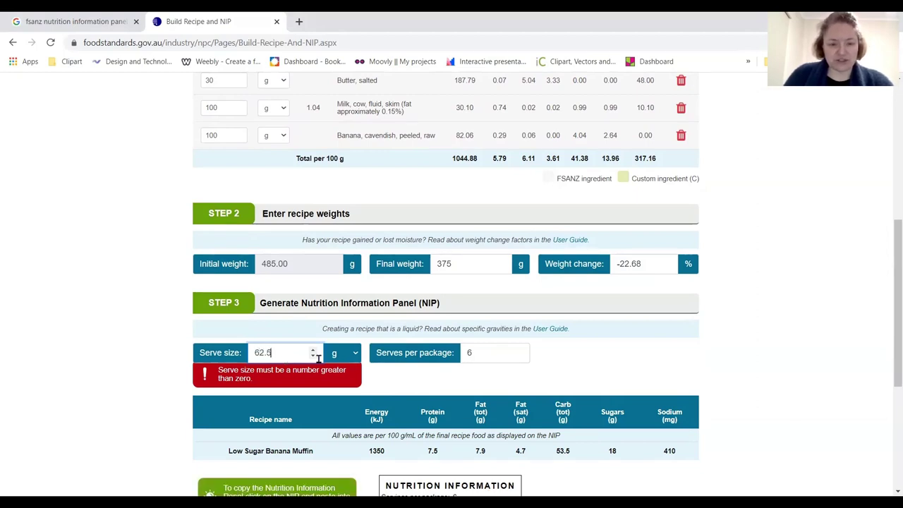
pyautogui.click(553, 354)
# Generate the PDF report for the Low Sugar Banana Muffin recipe and open the downloaded file
pyautogui.scroll(-3, 556, 347)
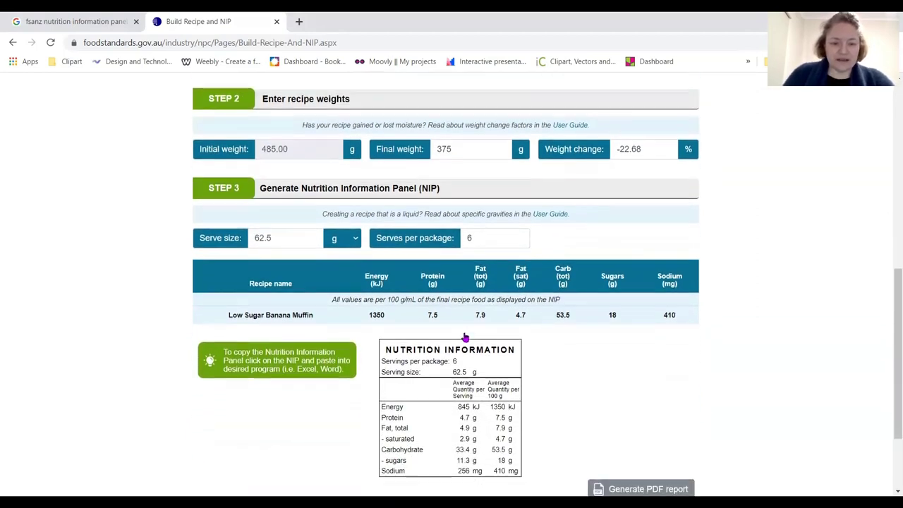
pyautogui.scroll(-1, 433, 374)
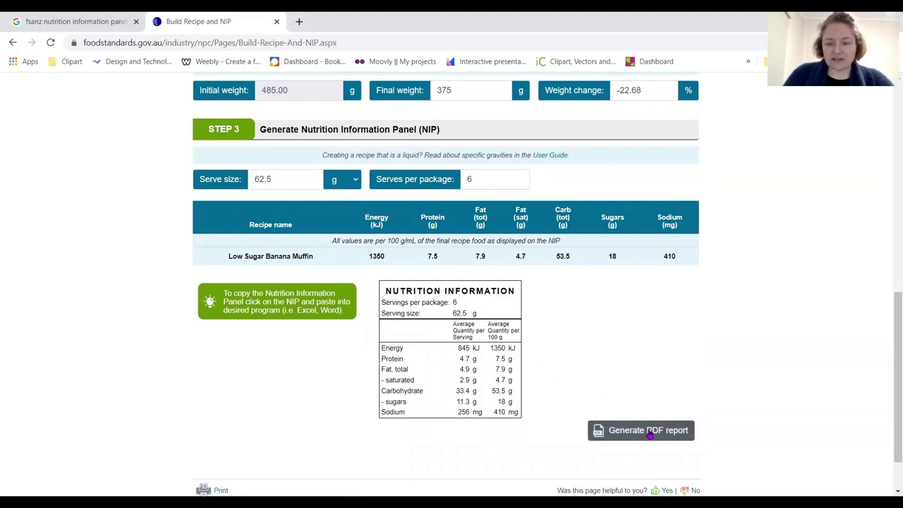
pyautogui.scroll(-2, 634, 376)
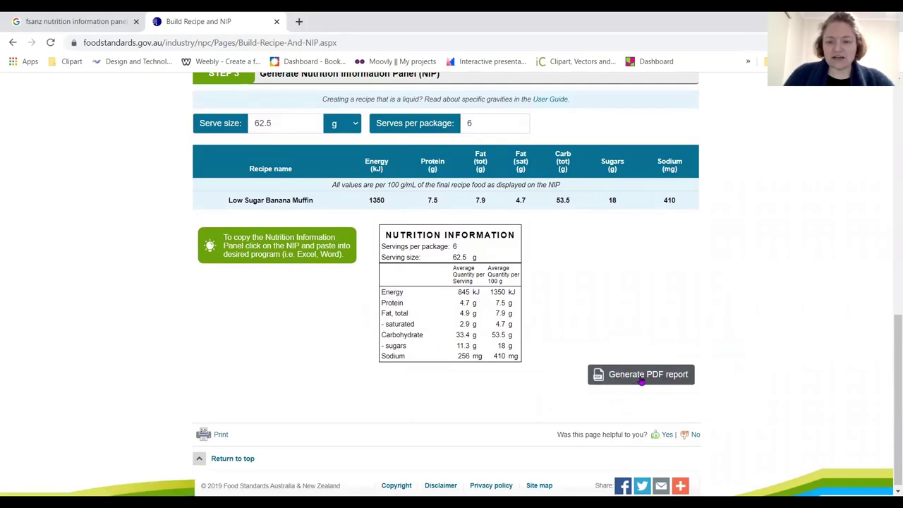
pyautogui.click(629, 381)
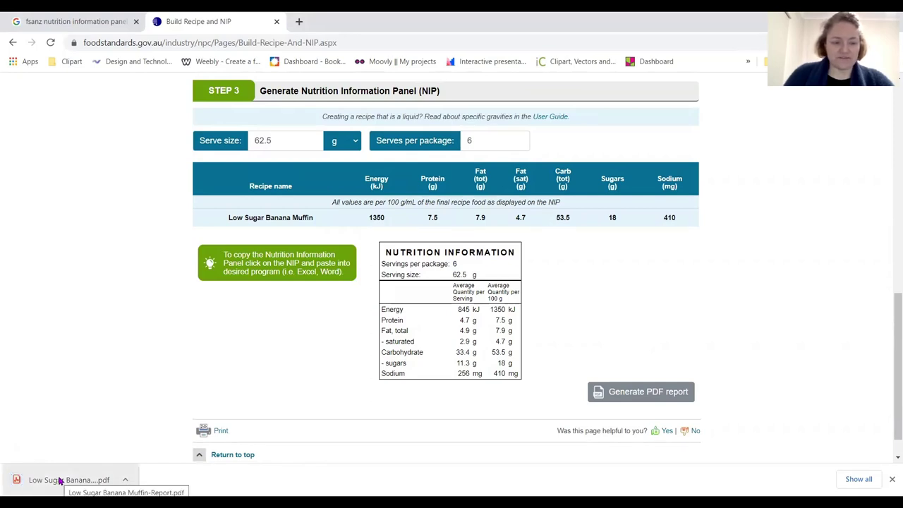
pyautogui.click(60, 480)
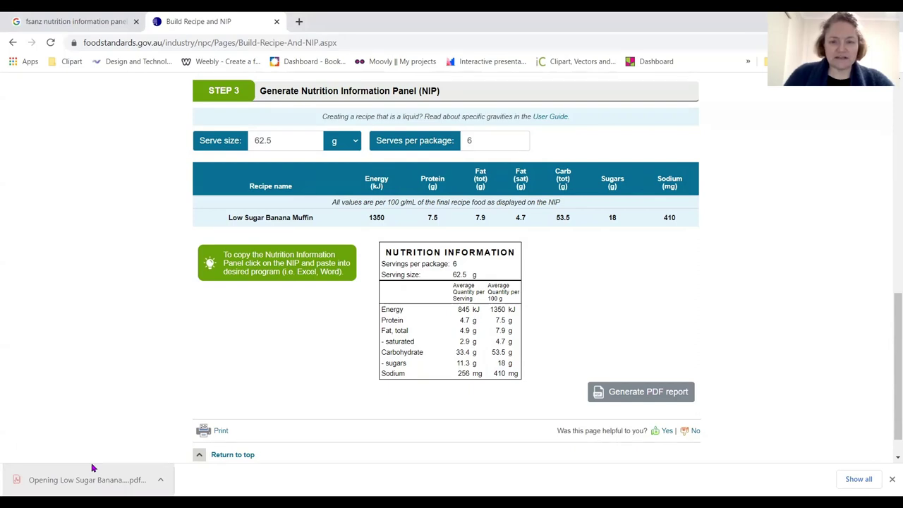